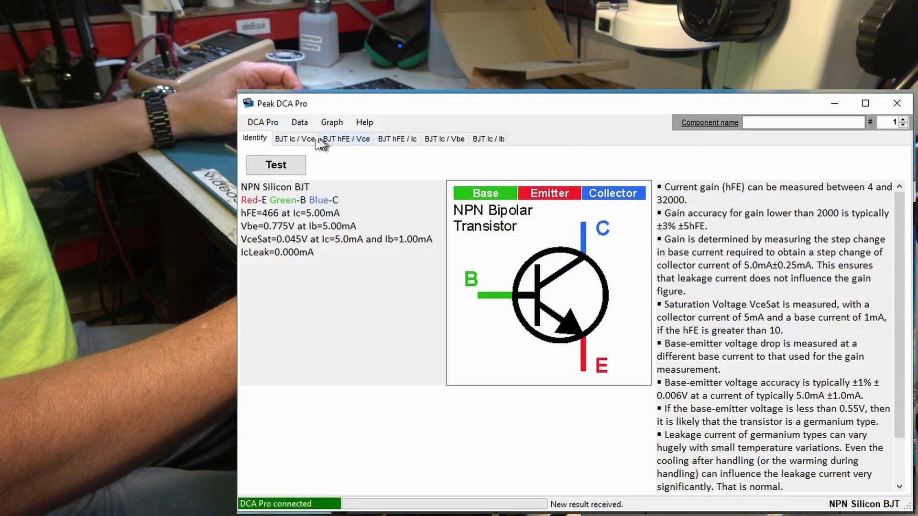
- Plot the BJT Ic / Vce curves for the transistor with the preset ranges and save the graph data as curves.txt
click(335, 139)
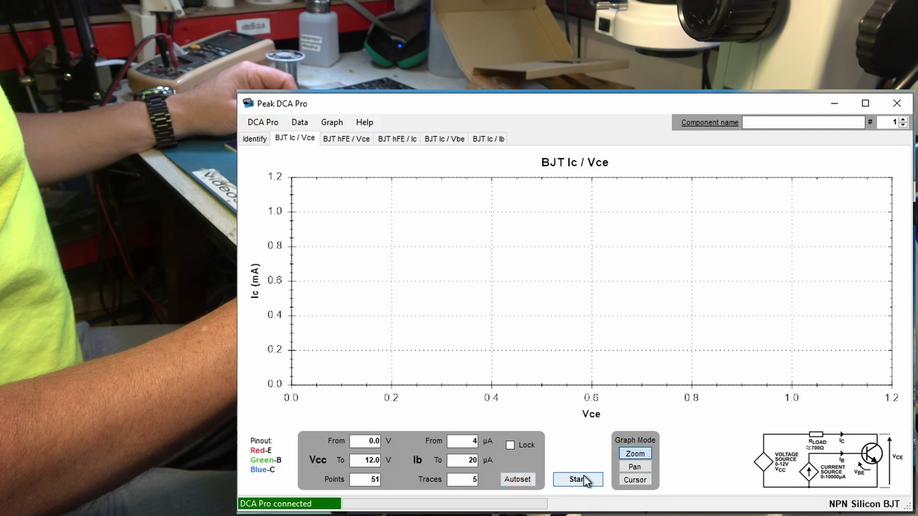
click(584, 479)
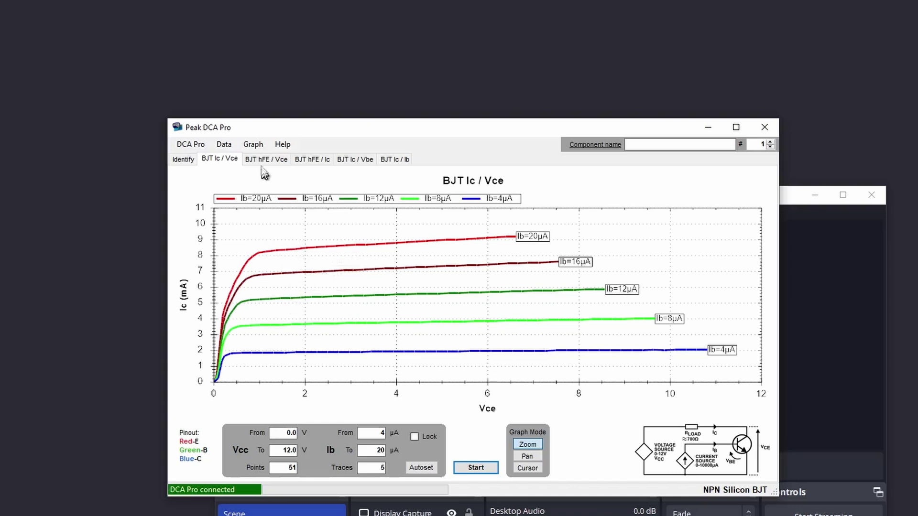
click(223, 144)
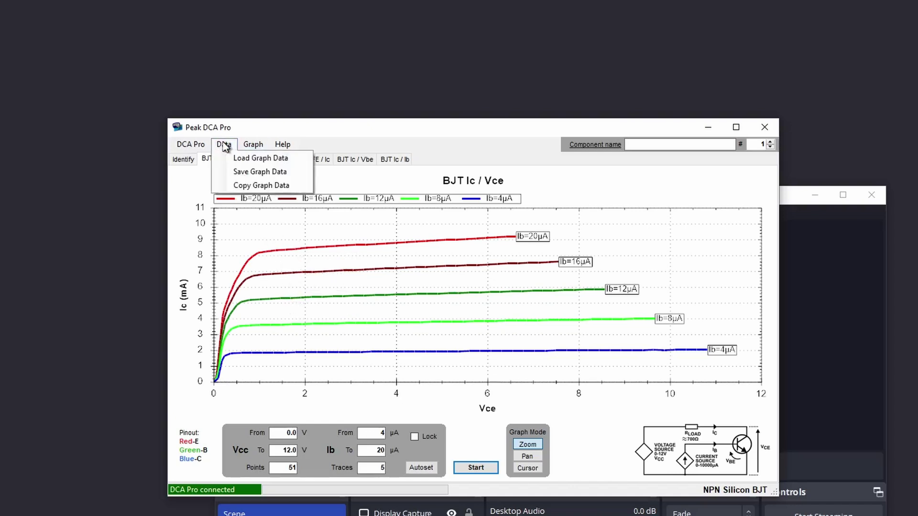
click(237, 172)
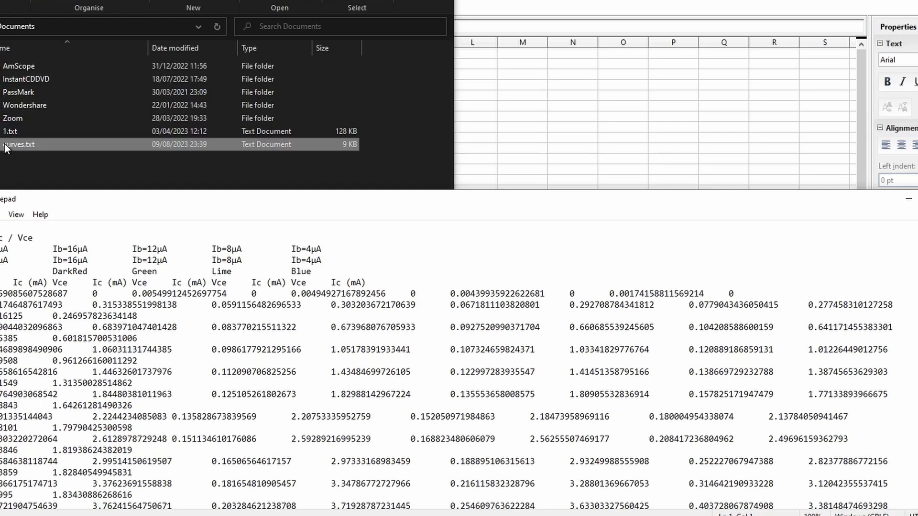
- Copy all the data in curves.txt and paste it as text into the blank OpenOffice Calc spreadsheet
key(ctrl+a)
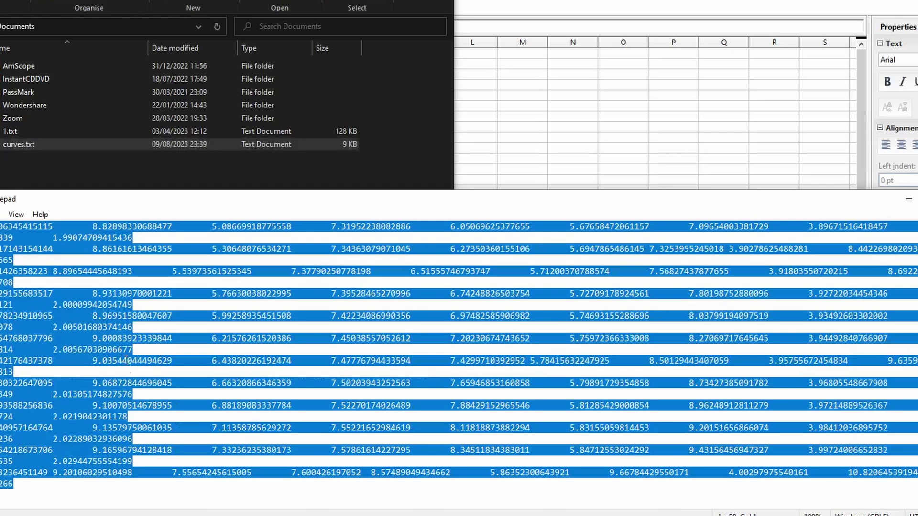
key(alt+Tab)
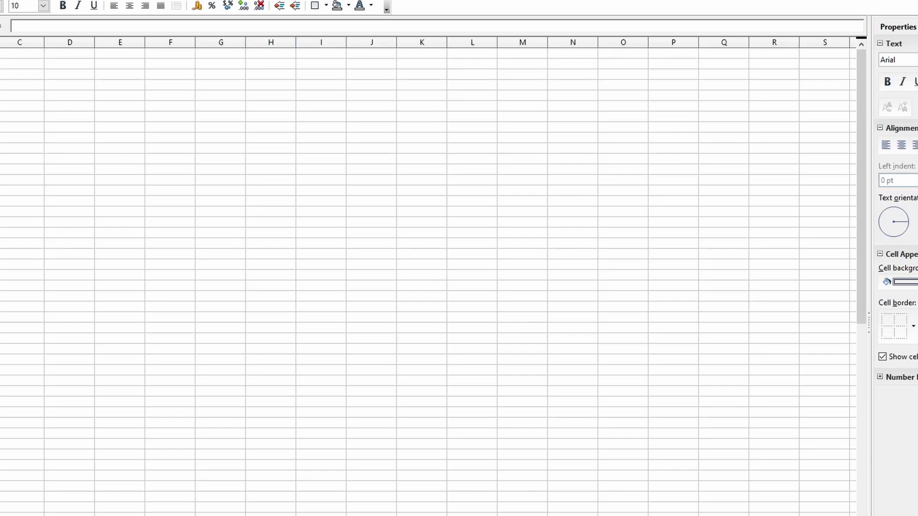
key(ctrl+v)
key(Return)
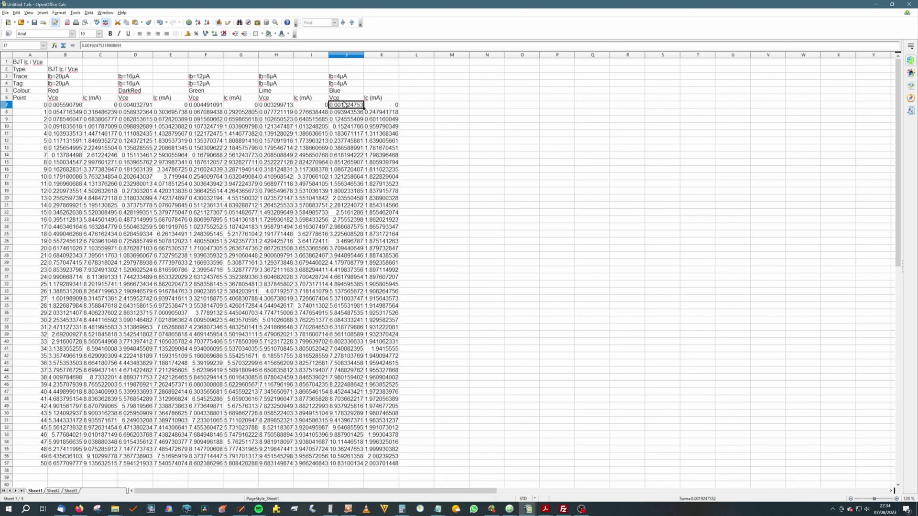
- Create a lines-only X-Y scatter chart with smooth lines from the Ib=4µA data in J7:K57 and enlarge it
drag(345, 104, 381, 463)
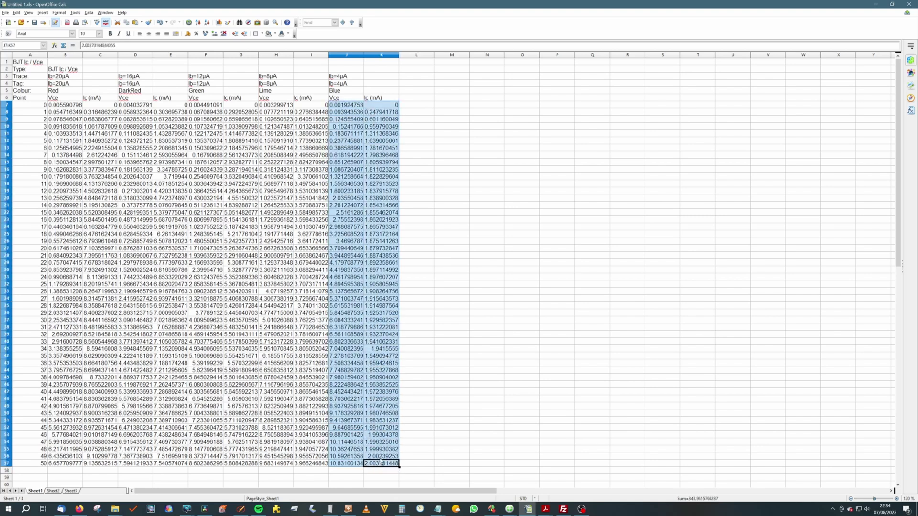
click(43, 12)
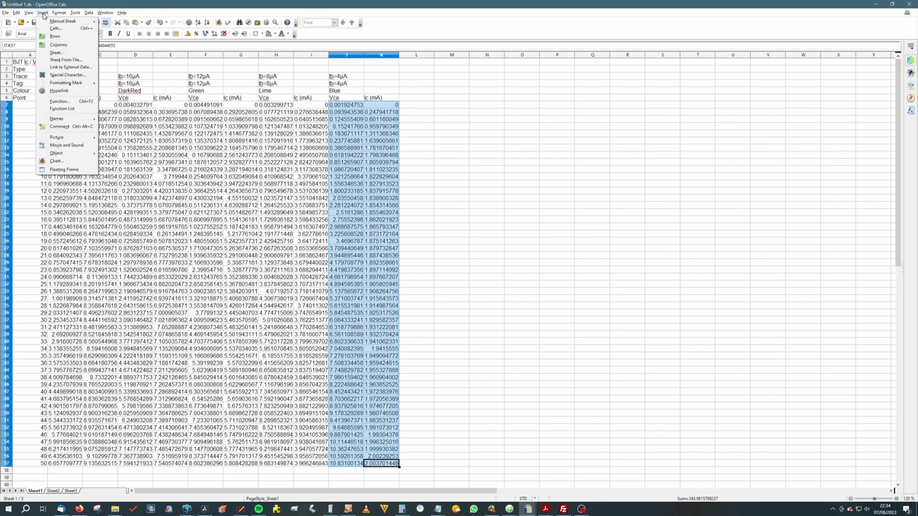
click(61, 159)
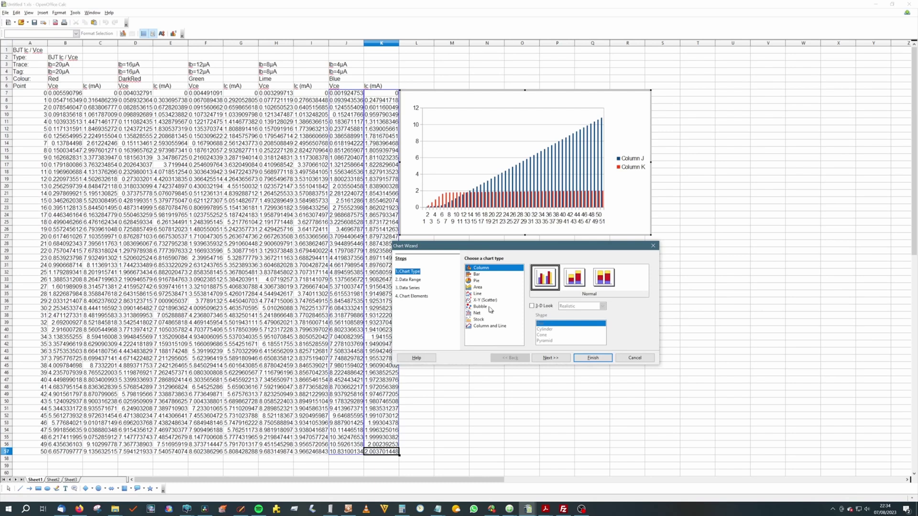
click(486, 302)
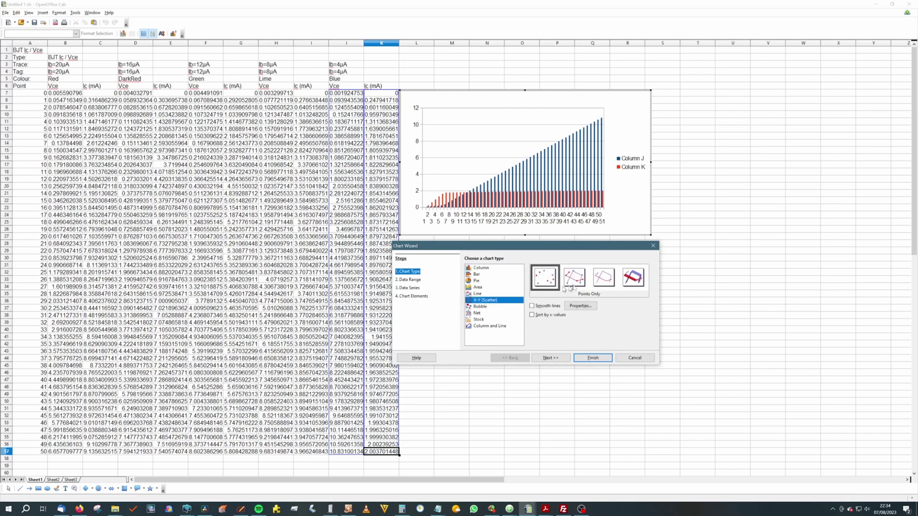
click(604, 279)
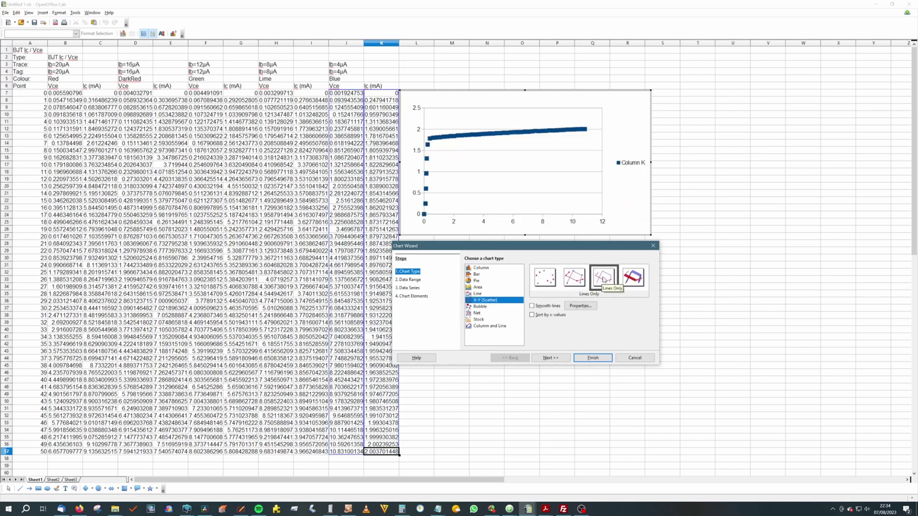
click(540, 307)
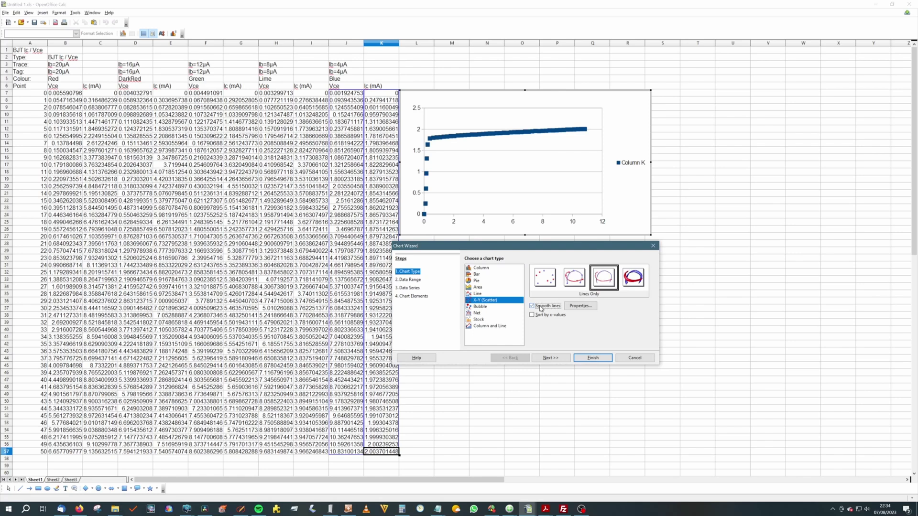
click(591, 358)
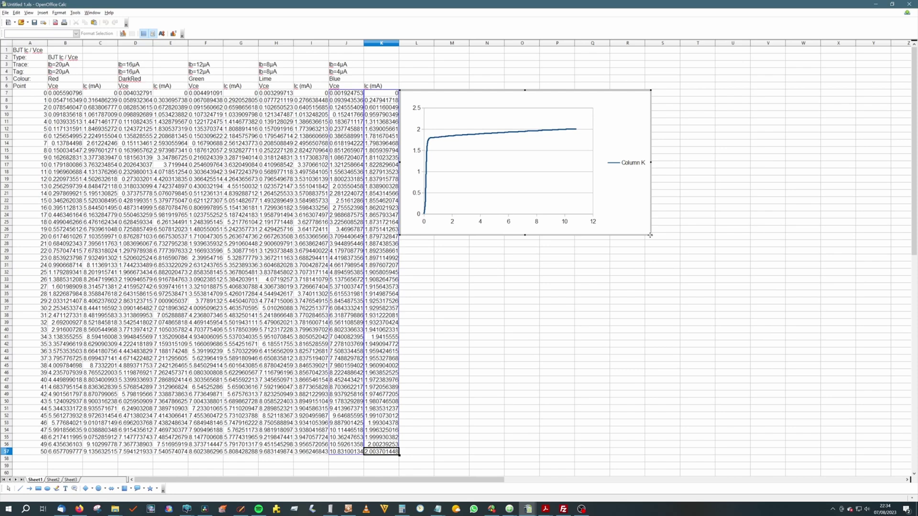
drag(650, 234, 832, 399)
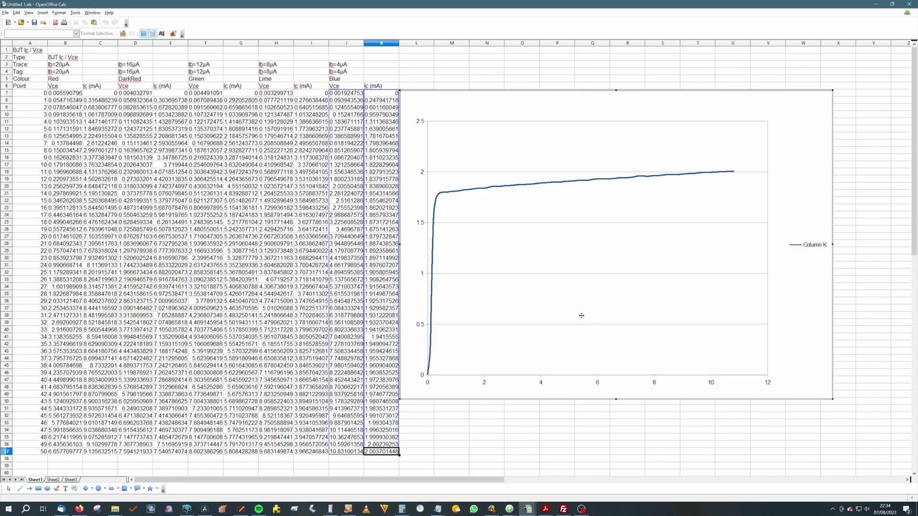
- Replace the chart's source data with the Ib=8µA Vce and Ic values in H7:I57, without row or column labels
click(271, 94)
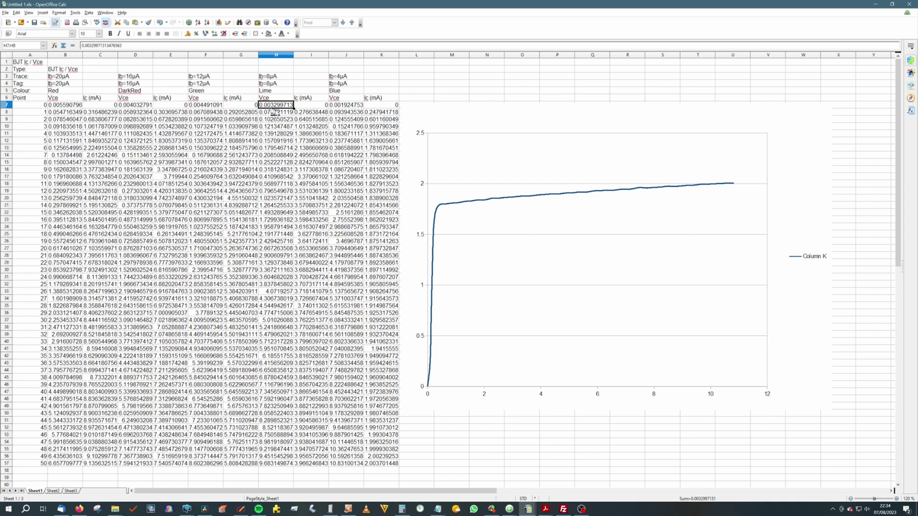
drag(275, 113, 310, 465)
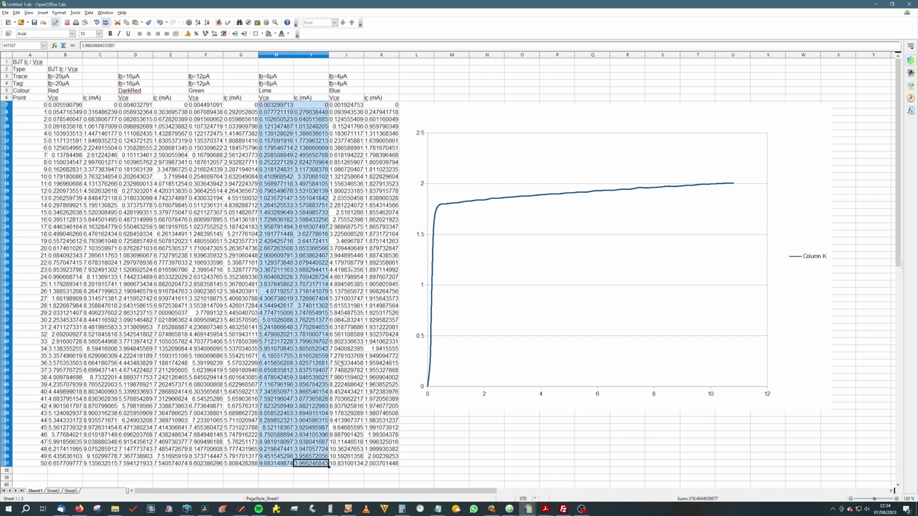
drag(304, 109, 527, 222)
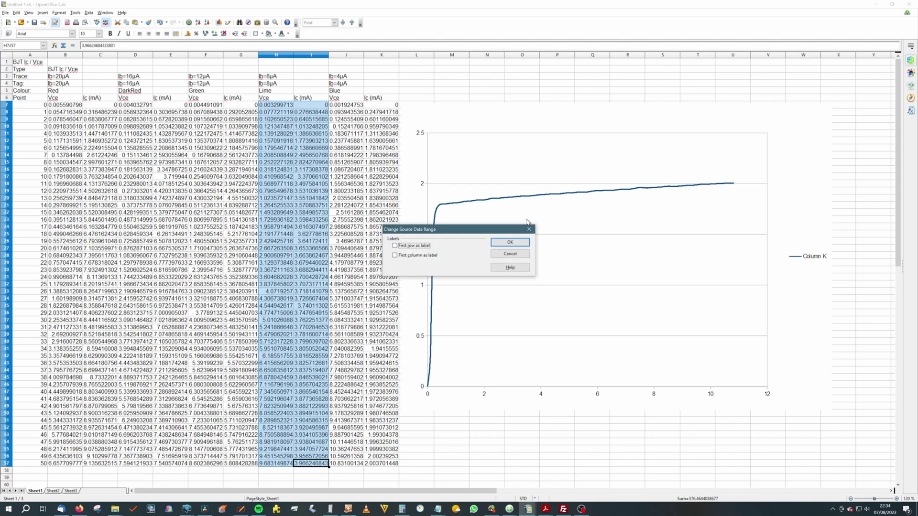
key(Return)
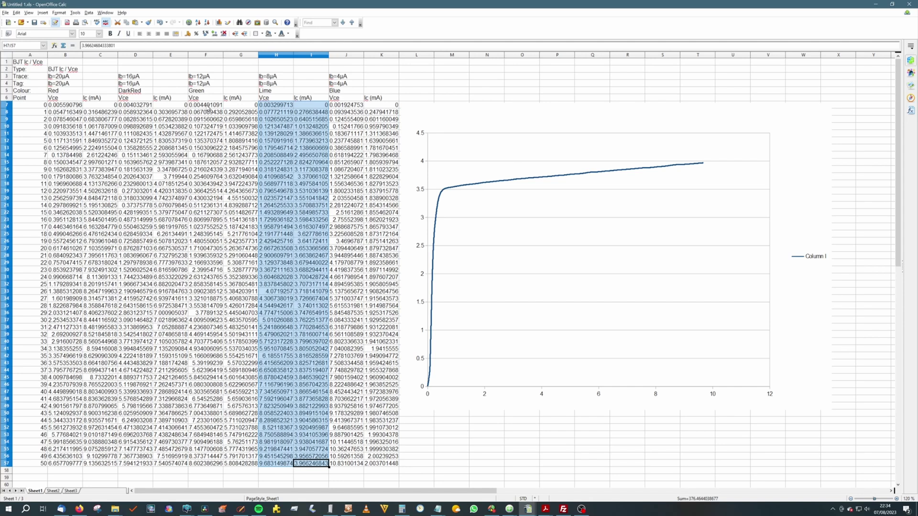
- Replace the chart's source data with the Ib=12µA Vce and Ic values in F7:G57
drag(209, 108, 242, 465)
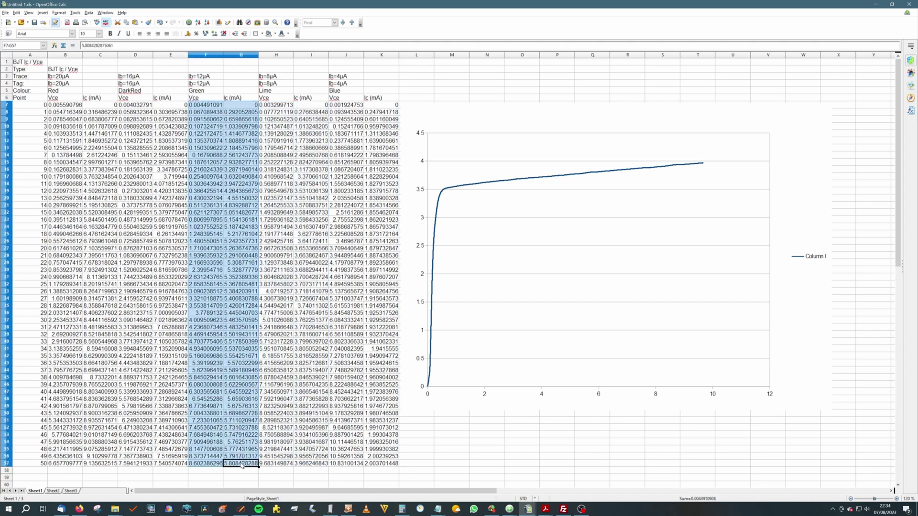
drag(241, 108, 475, 178)
key(Return)
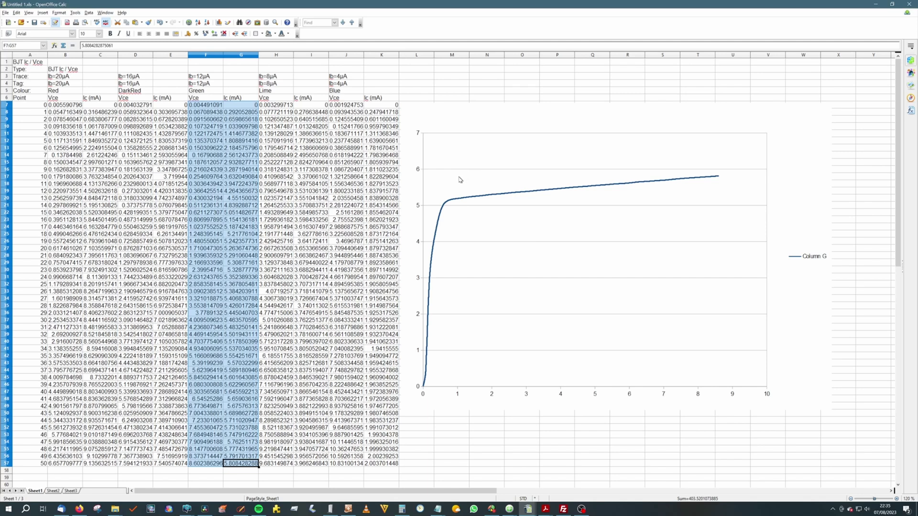
- Copy the Ib=4µA values in J7:K57 to directly below the Ib=8µA data, starting at cell H58
click(342, 105)
drag(342, 107, 399, 463)
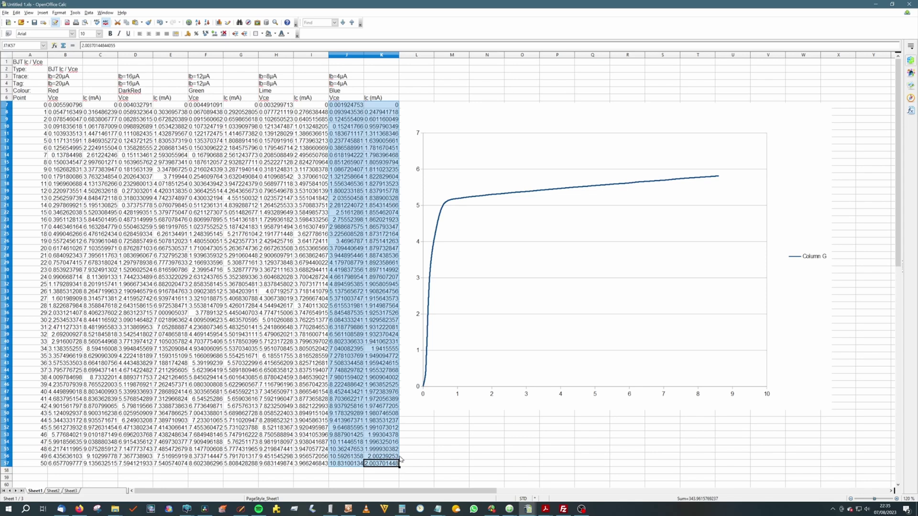
click(270, 470)
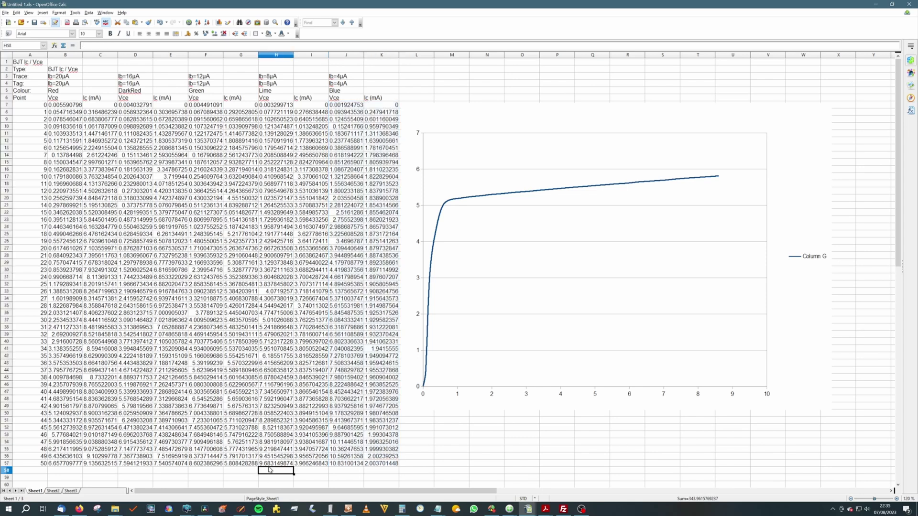
text(0.001924753	0 0.093943536	0.247941718 0.124555409	0.601160049 0.15241766	0.959790349 0.183671117	1.311368346 0.237745881	1.639005661 0.386588991	1.781670451 0.618194222	1.798396468 0.851265907	1.805939794 1.086720407	1.811023235 1.321258664	1.822829604 1.556346536	1.827913523 1.800233185	1.837915778 2.03550458	1.838900328 2.281224072	1.854314566 2.5161286	1.855462074 2.75552398	1.862021923 2.988687575	1.865793347 3.225608528	1.873172164 3.4696787	1.875141263 3.709440649	1.879732847 3.944895446	1.887438536 4.179078779	1.892358661 4.419837356	1.897114992 4.661798954	1.897607207 4.894595385	1.905805945 5.137565672	1.908264756 5.371003747	1.915643573 5.615531981	1.914987564 5.845487535	1.925317526 6.084333241	1.929582357 6.318779886	1.931222081 6.561108589	1.932370424 6.802336633	1.941062331 7.040082395	1.9415555 7.278103769	1.949094772 7.508334458	1.959424615 7.748829782	1.955327868 7.980159402	1.960904002 8.222488642	1.963852525 8.452443421	1.972383976 8.703662217	1.972056389 8.937925816	1.974677205 9.178329289	1.980746508 9.413967371	1.983531237 9.64685595	1.991073012 9.887901425	1.99304378 10.11446518	1.996325016 10.36247653	1.999930382 10.59261358	2.00239253 10.83100134	2.003701448)
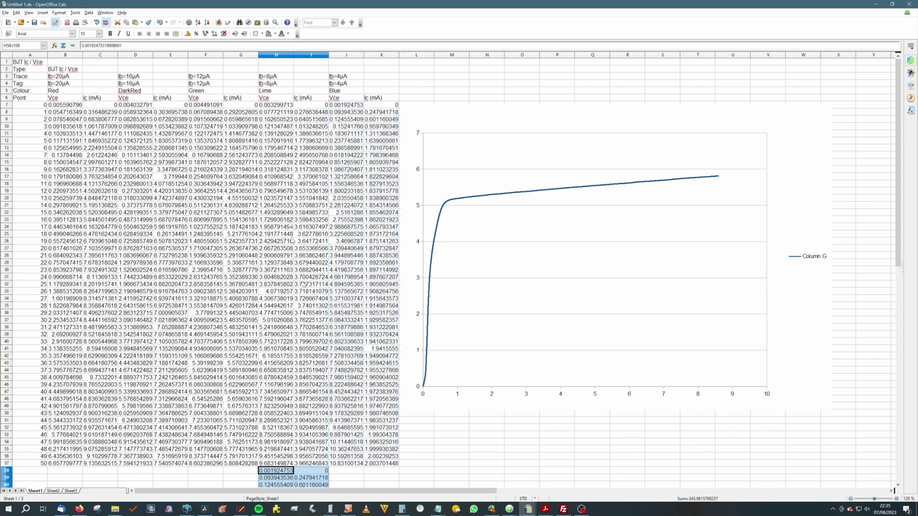
- Replot the chart from the combined Ib=8µA and Ib=4µA data in H7:I108
scroll(302, 448, down, 19)
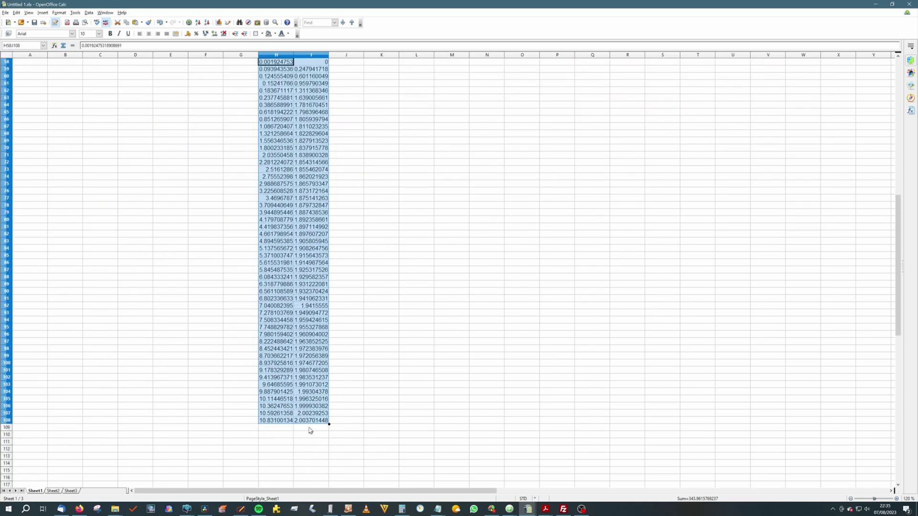
click(310, 429)
drag(313, 421, 279, 109)
drag(319, 143, 469, 187)
key(Return)
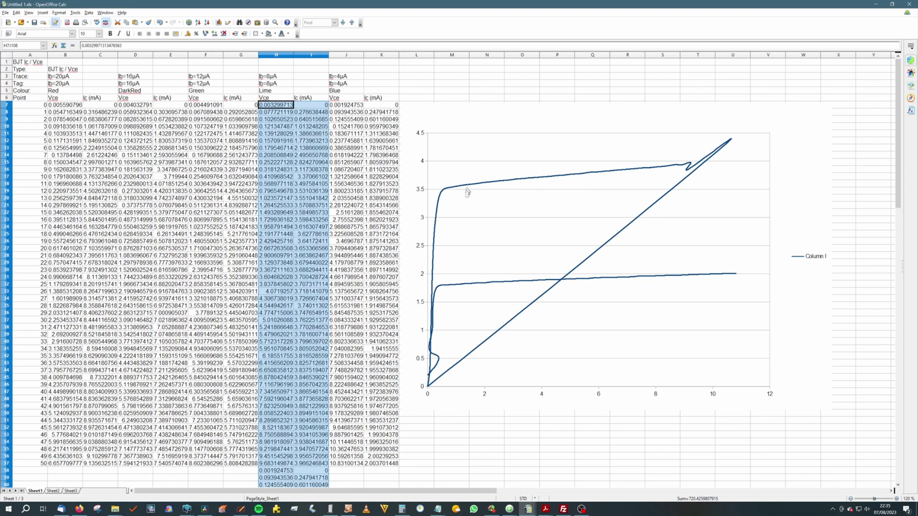
scroll(466, 203, down, 14)
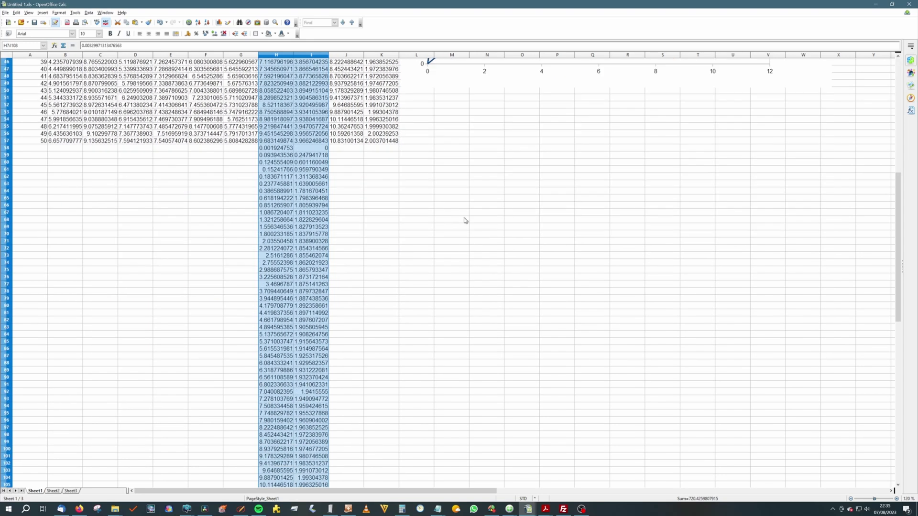
scroll(451, 251, up, 14)
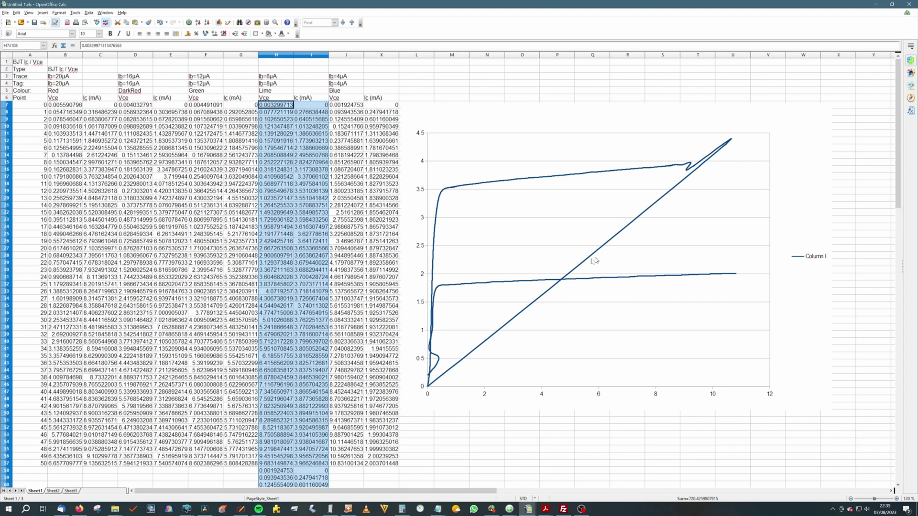
- Change the chart to the points-only X-Y scatter variant with smooth lines turned off
click(577, 264)
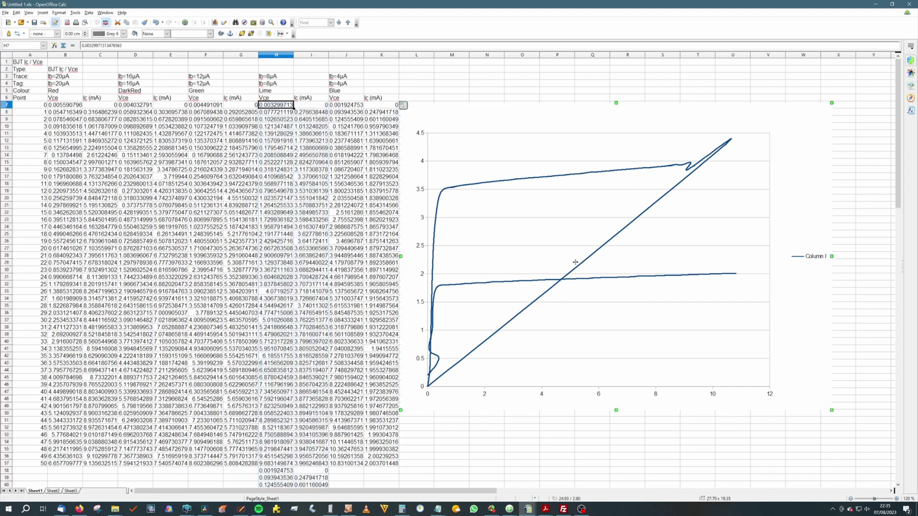
double_click(575, 262)
right_click(575, 262)
click(446, 220)
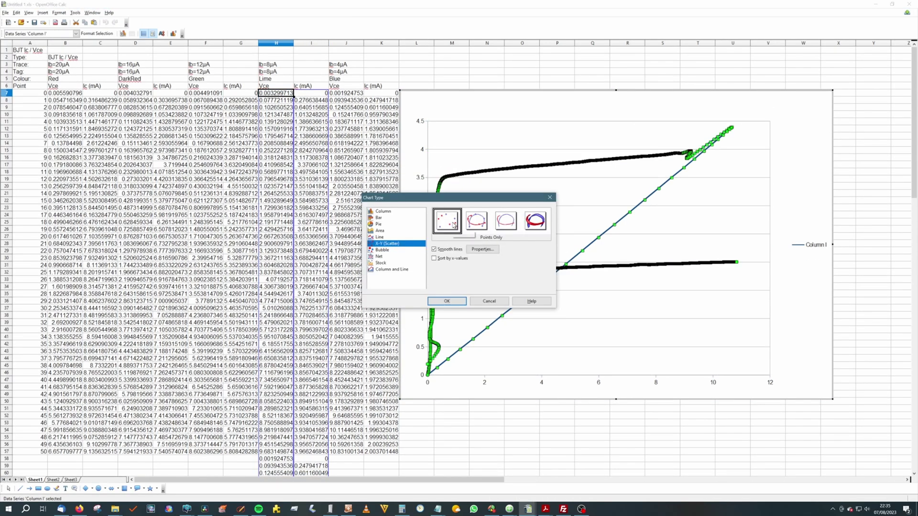
click(434, 249)
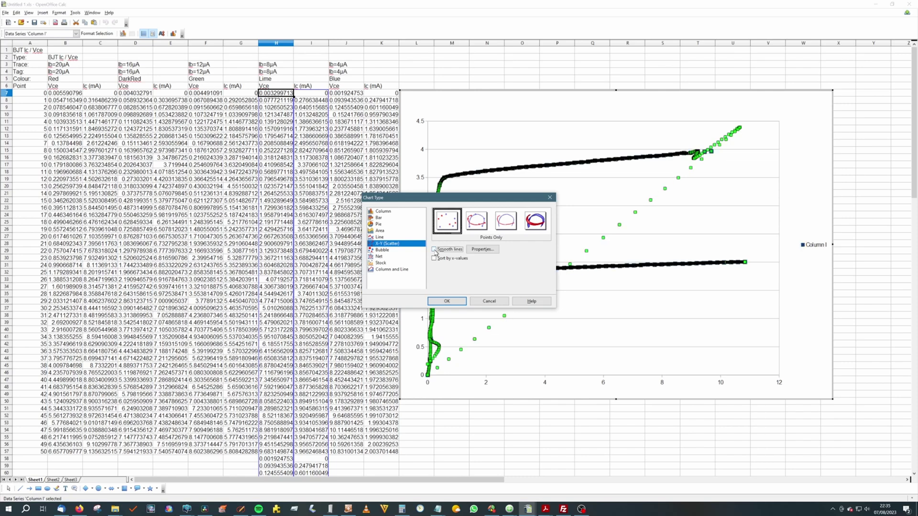
click(446, 300)
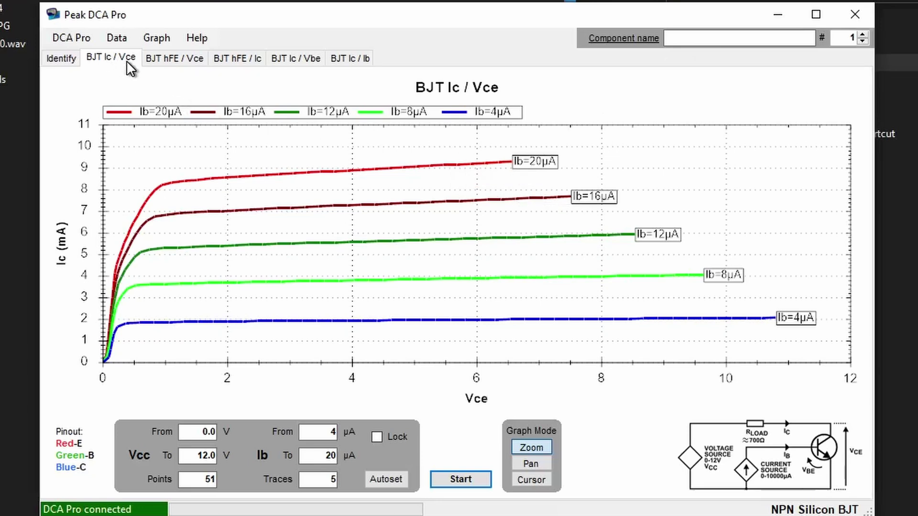
- Switch to Peak DCA Pro and look through the BJT hFE / Vce, hFE / Ic, Ic / Vbe and Ic / Ib graphs
click(160, 66)
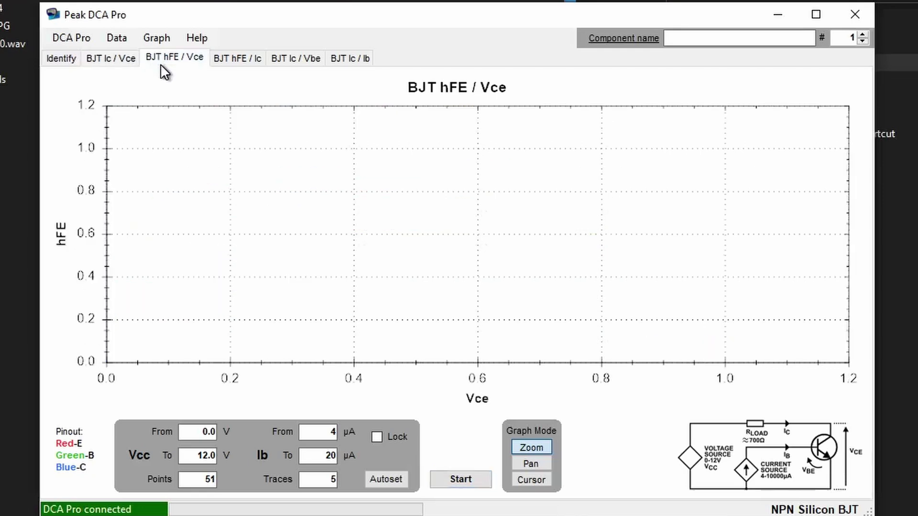
click(227, 64)
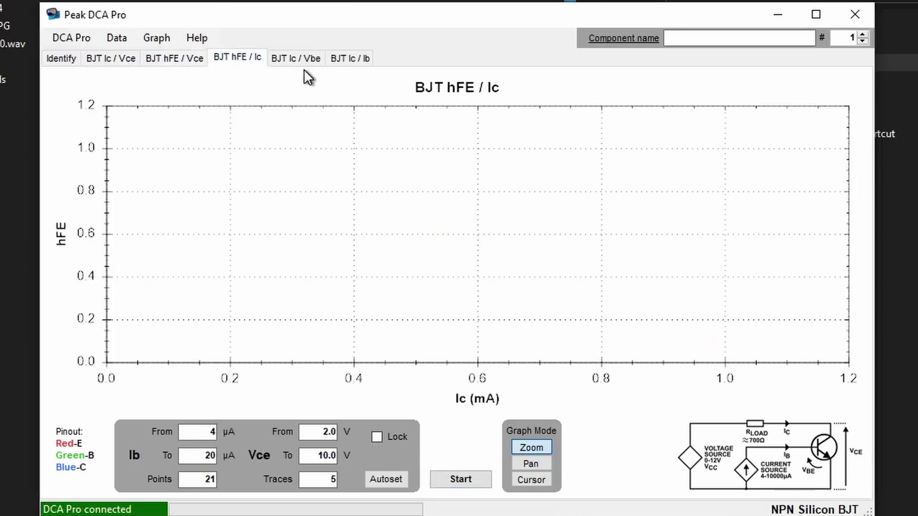
click(298, 56)
click(337, 63)
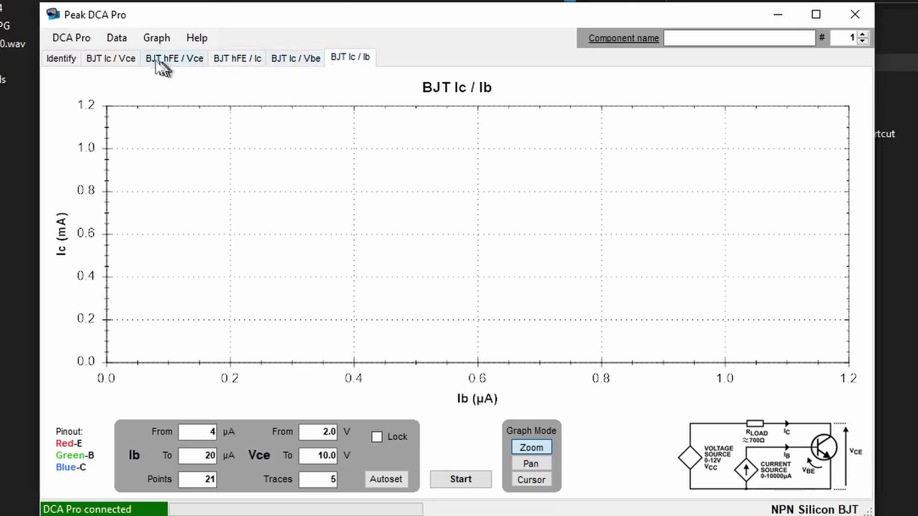
- Return to the BJT Ic / Vce graph and look through the program, data and graph options, including the selectable graph types
click(123, 59)
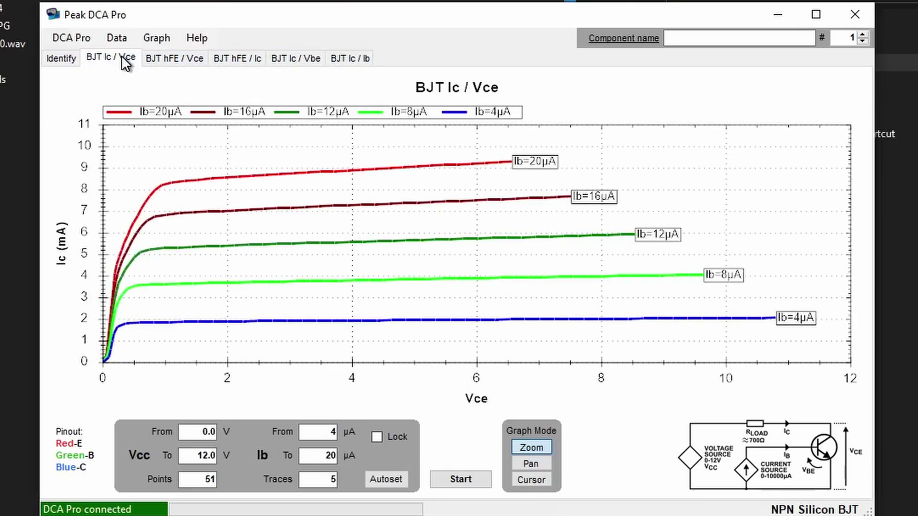
click(90, 36)
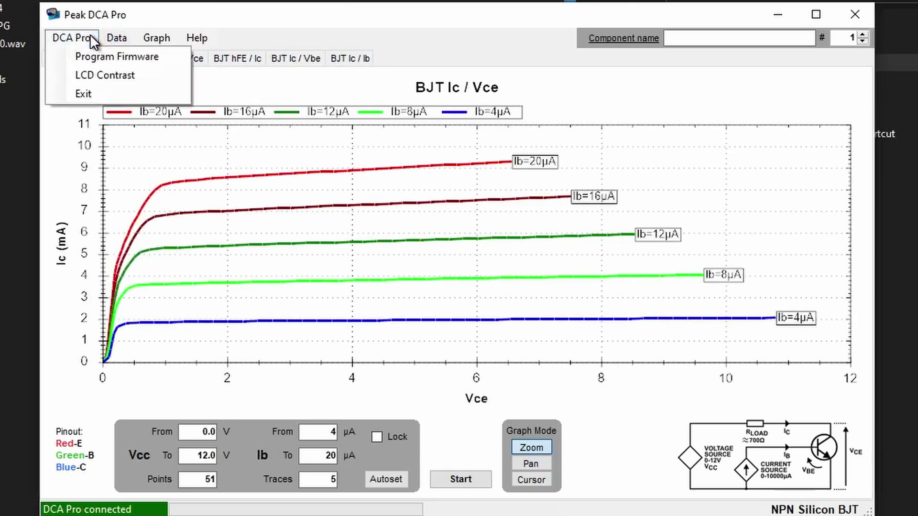
mouse_move(109, 41)
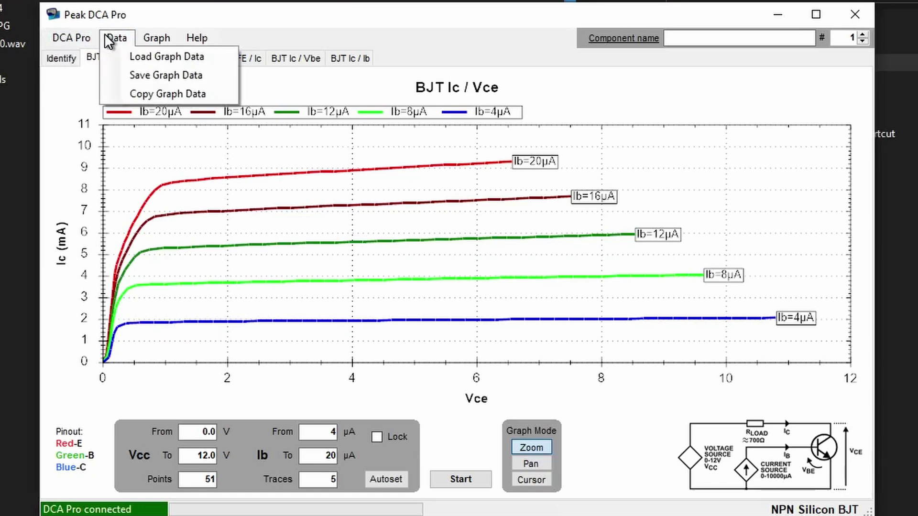
mouse_move(149, 39)
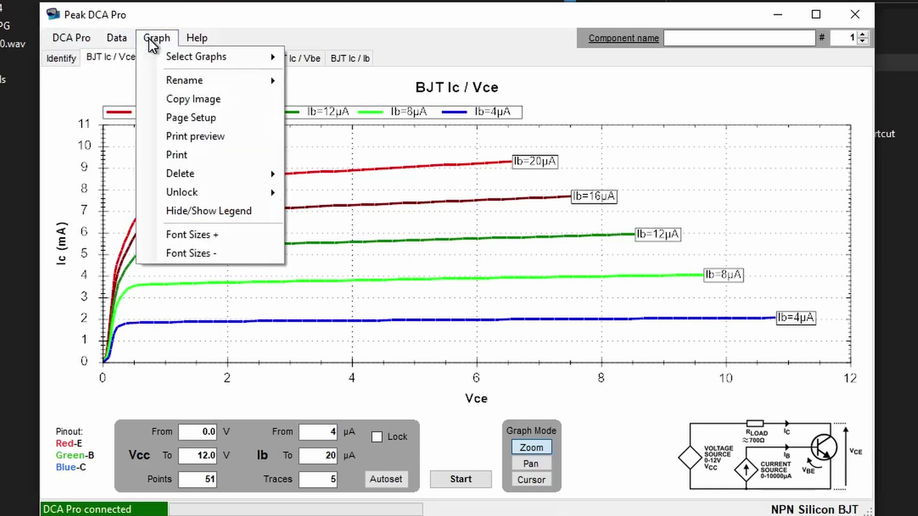
mouse_move(184, 58)
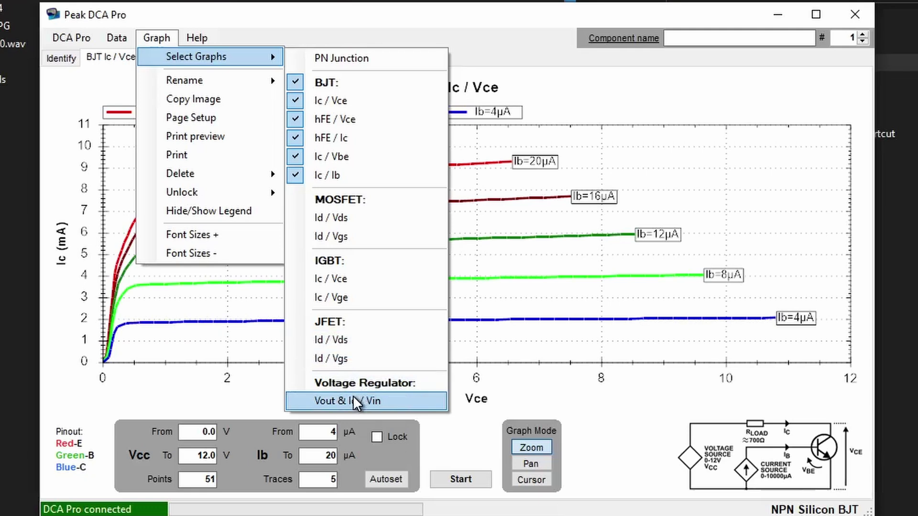
mouse_move(197, 34)
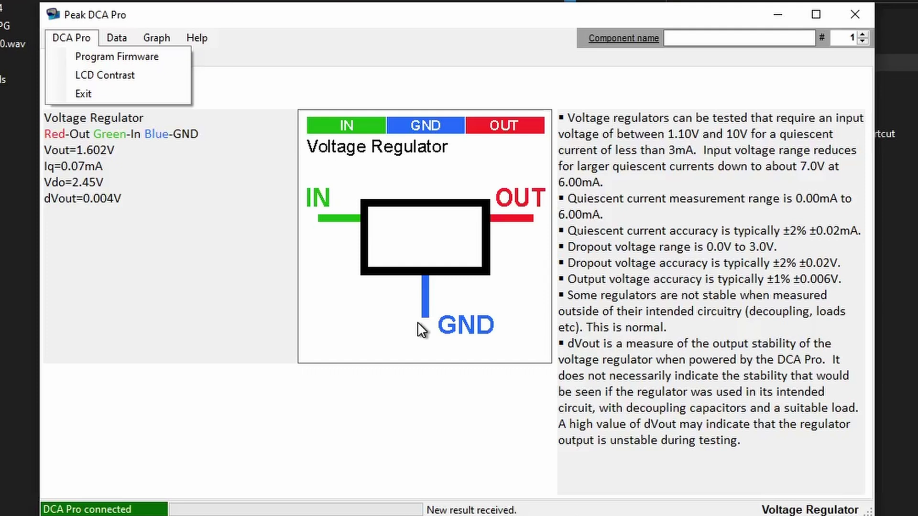
- Display the voltage regulator's Vout & Iq / Vin graph and start its trace
click(110, 42)
click(148, 39)
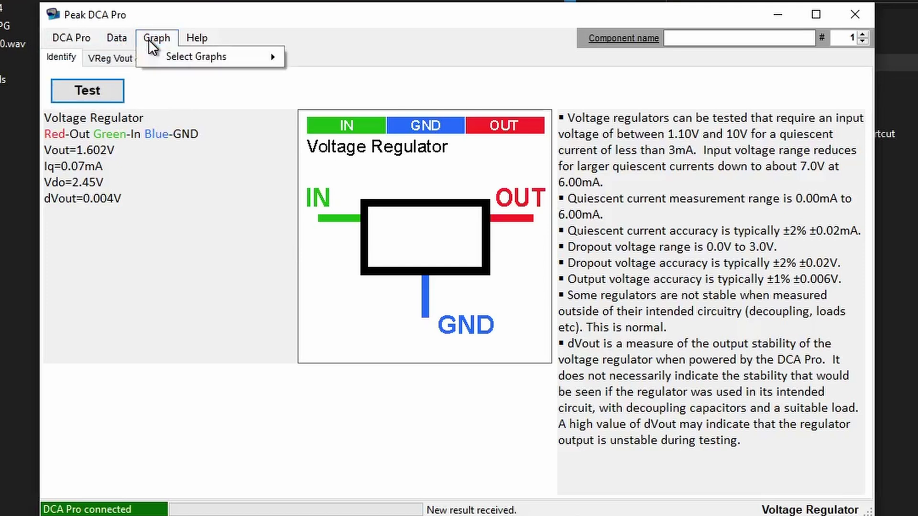
click(136, 40)
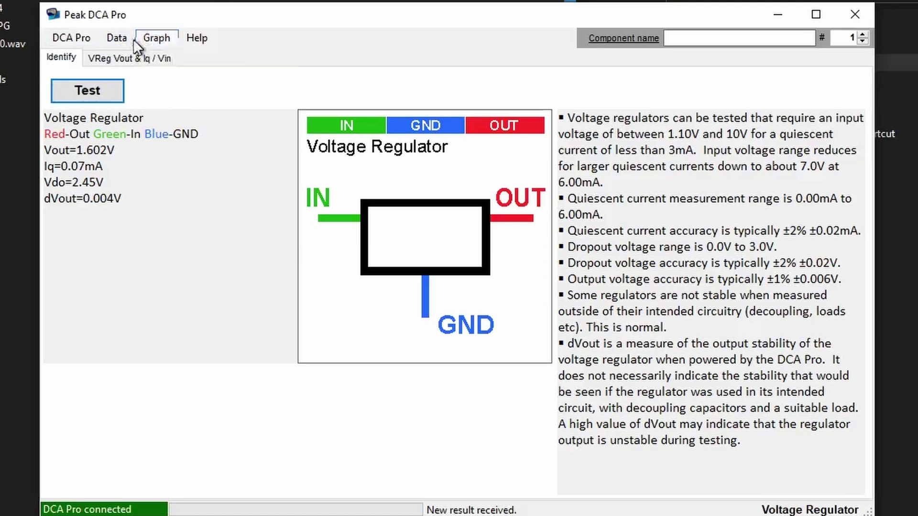
click(113, 54)
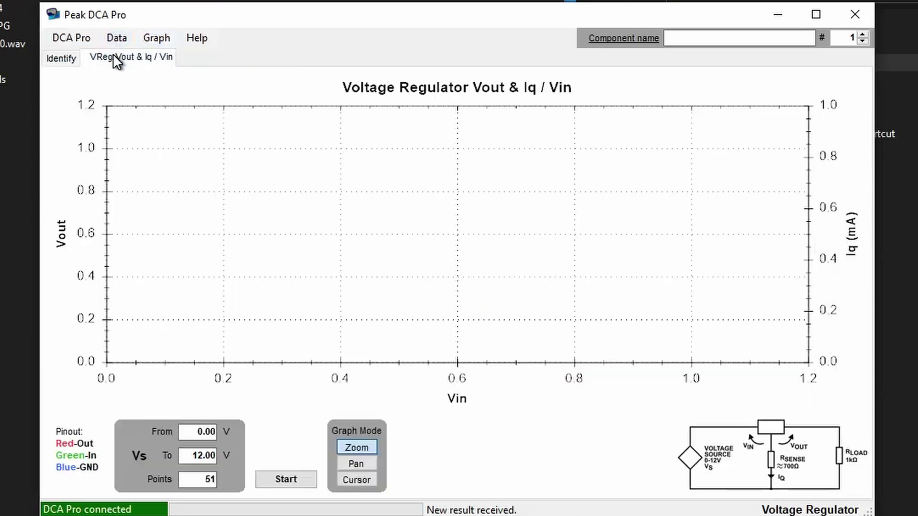
click(283, 482)
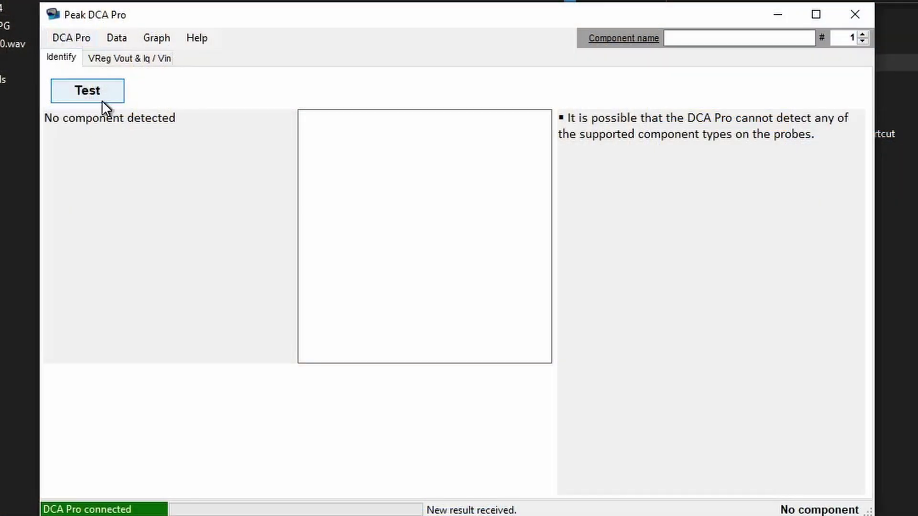
- Run the identification test on the connected component and check which graph types are selectable
click(102, 99)
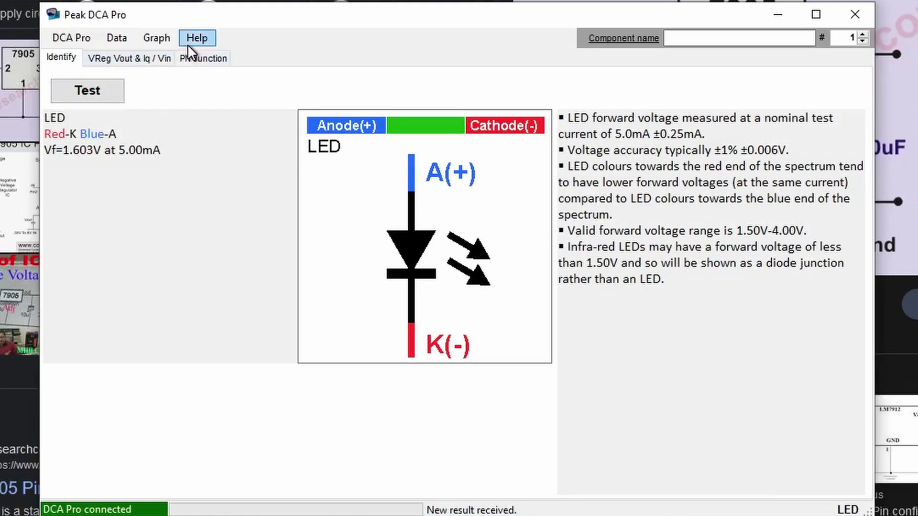
click(154, 44)
mouse_move(162, 53)
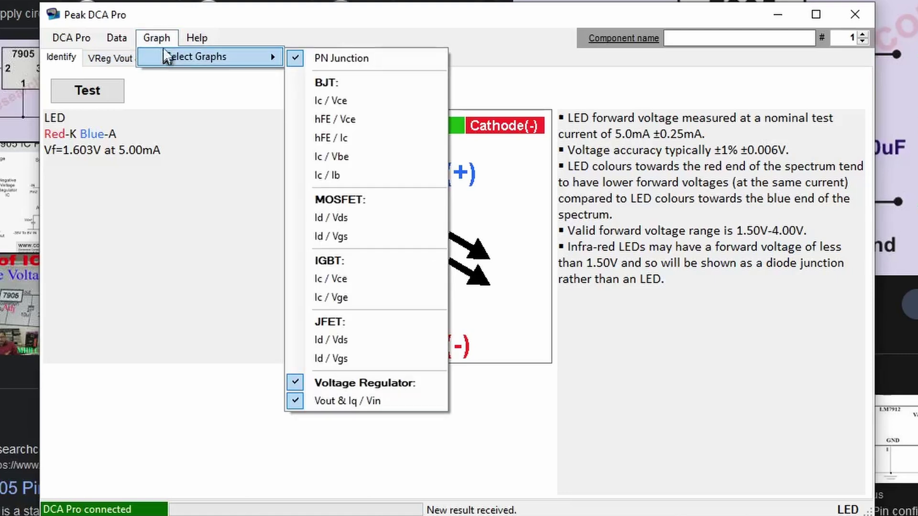
click(168, 13)
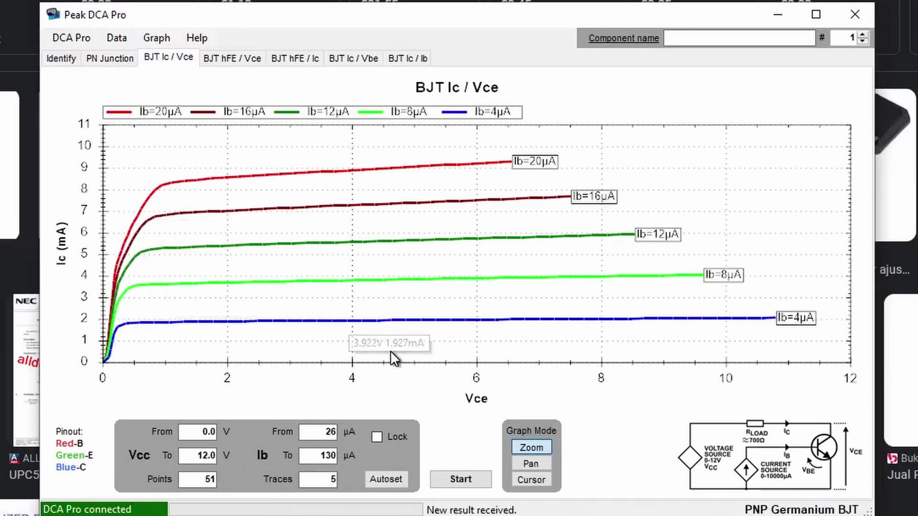
- Start tracing the Ic / Vce curves of the PNP germanium transistor
click(460, 476)
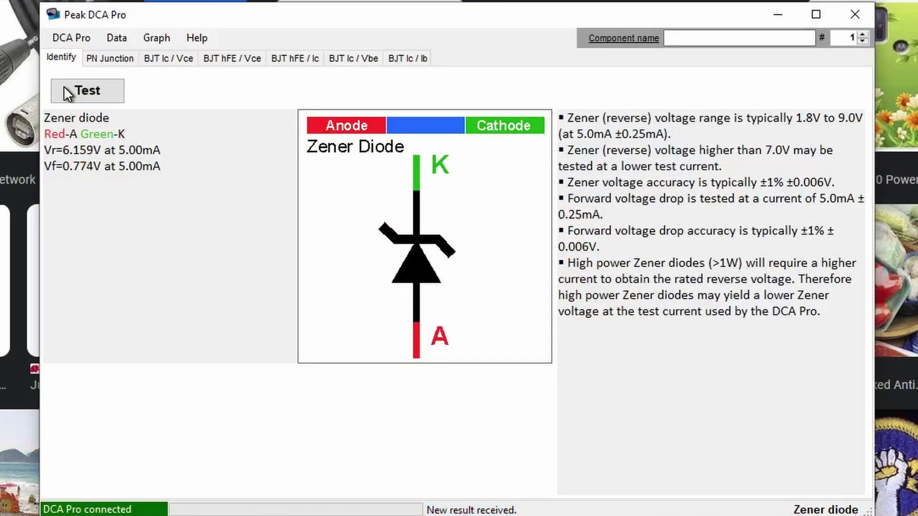
- Check the selectable graph types for the Zener diode and start its forward-bias PN Junction I / V trace
click(155, 43)
mouse_move(171, 57)
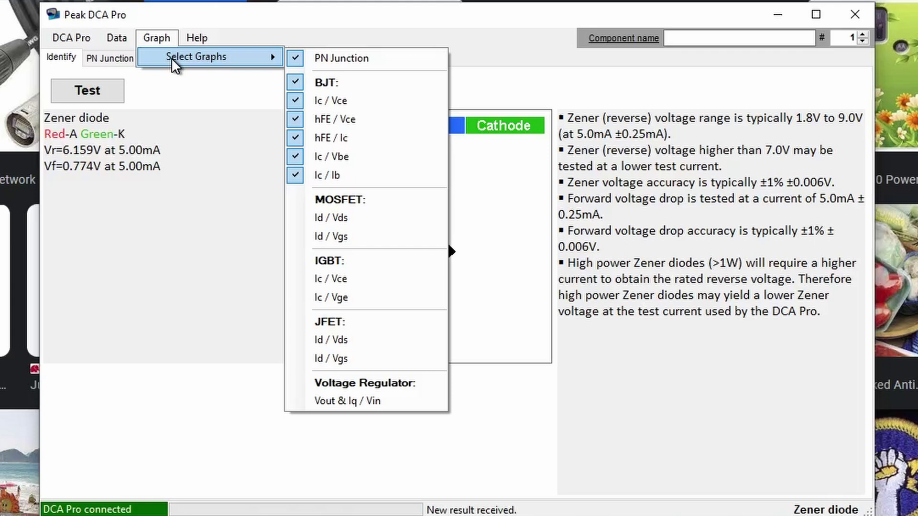
click(95, 42)
click(96, 42)
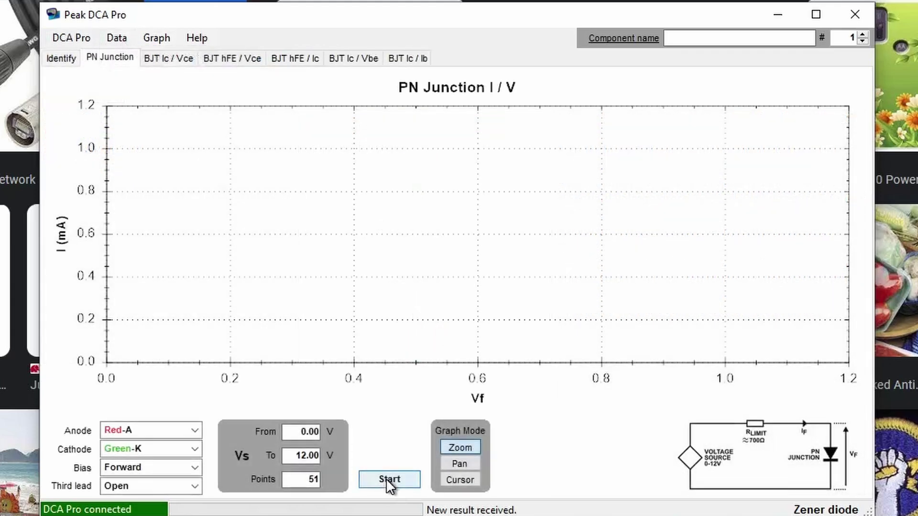
click(388, 479)
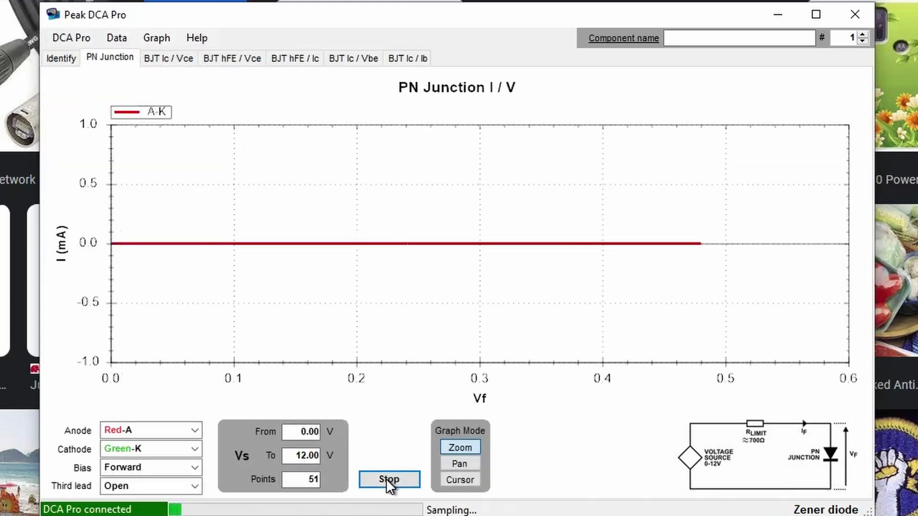